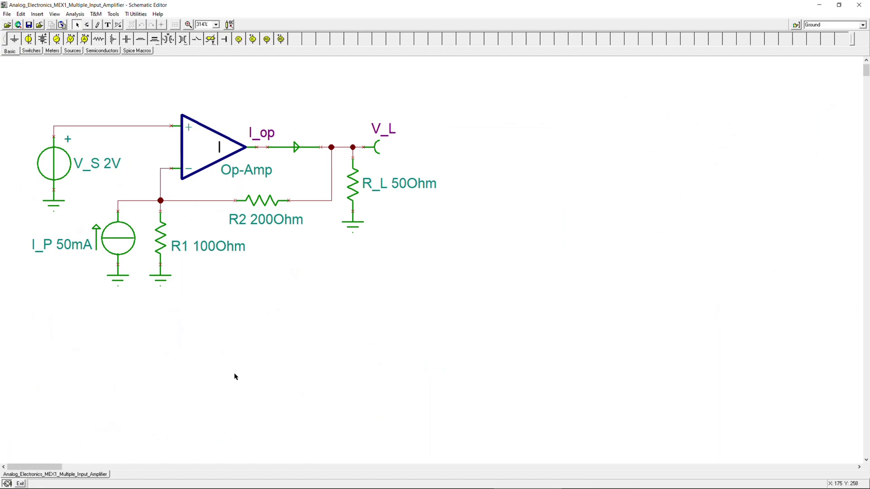
- Point out the V_S and I_P sources, resistors R1 and R2, the op-amp and its I_op output wire
{"action": "left_click", "coordinate": [67, 173]}
{"action": "left_click", "coordinate": [126, 248]}
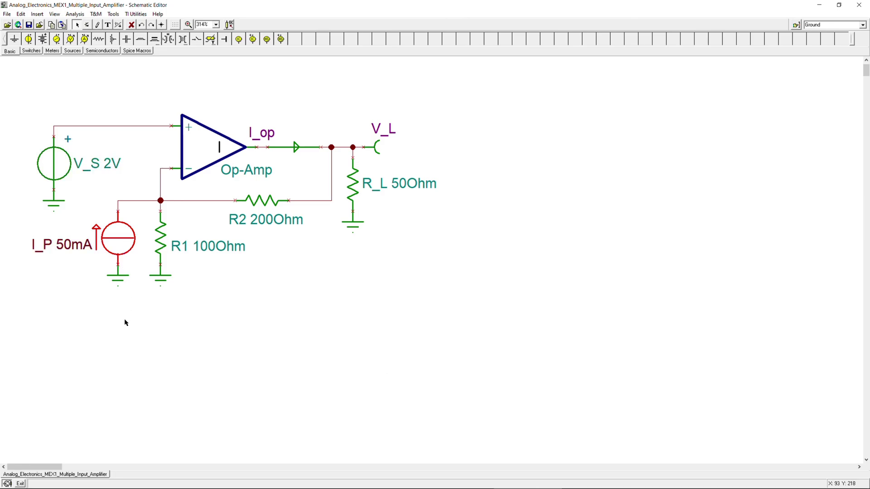
{"action": "left_click", "coordinate": [45, 158]}
{"action": "left_click", "coordinate": [119, 239]}
{"action": "left_click", "coordinate": [160, 252]}
{"action": "left_click", "coordinate": [264, 204]}
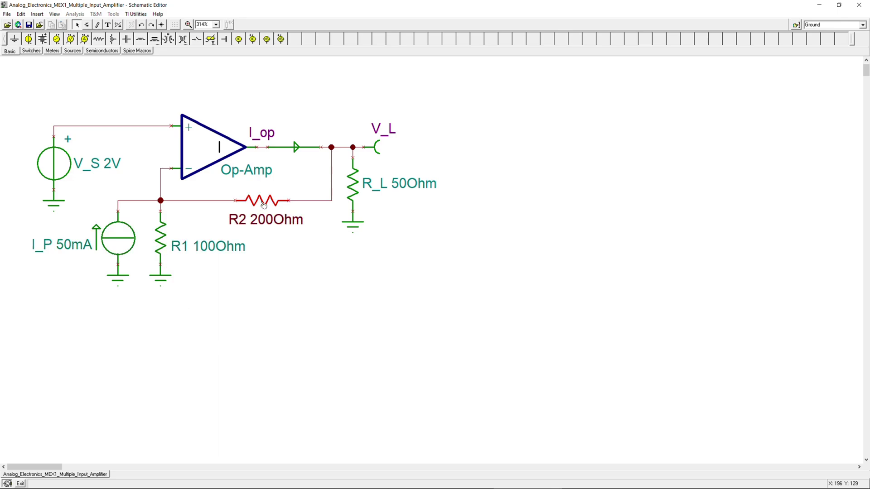
{"action": "left_click", "coordinate": [223, 135]}
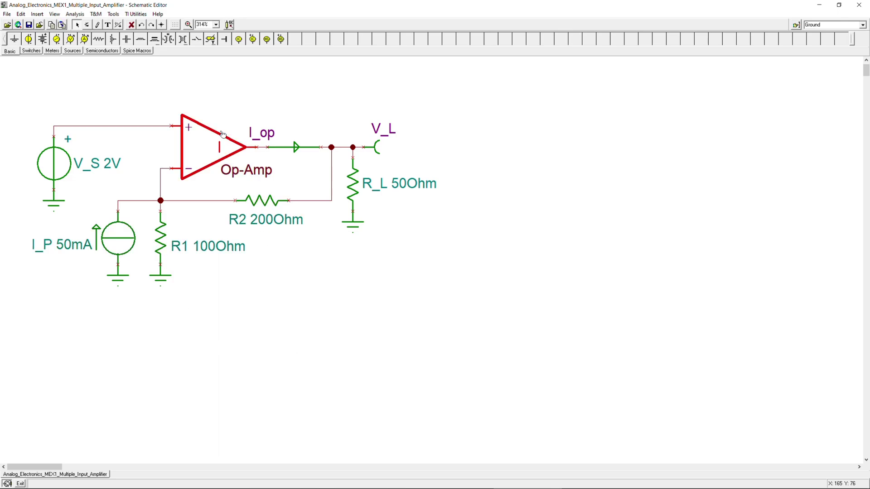
{"action": "left_click", "coordinate": [295, 148]}
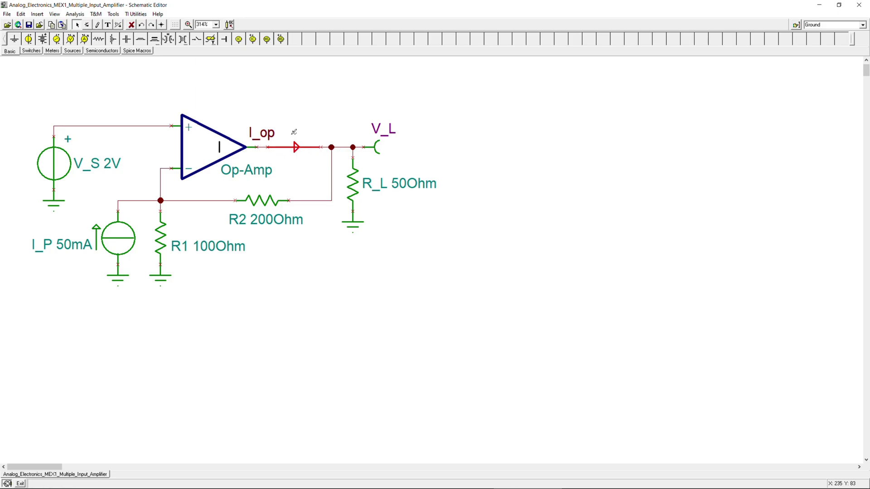
- Clear the selection and pick up a Current Arrow from the Meters group
{"action": "left_click", "coordinate": [142, 87]}
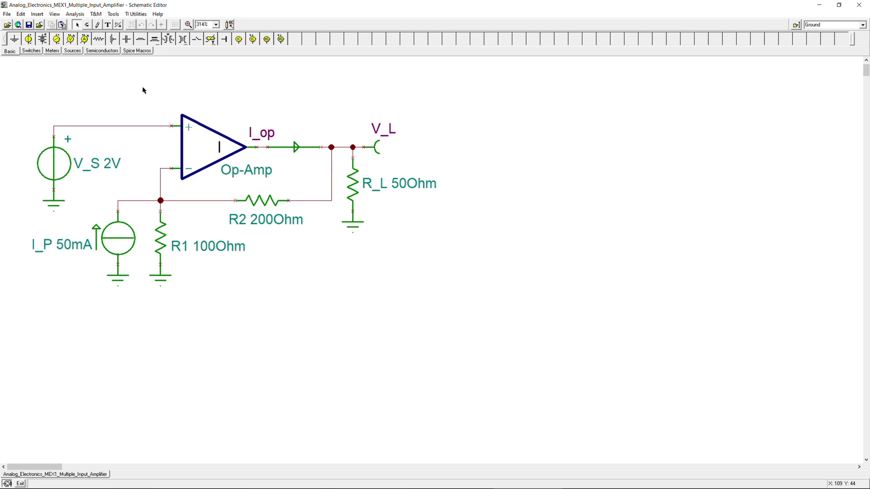
{"action": "left_click", "coordinate": [52, 51]}
{"action": "left_click", "coordinate": [70, 40]}
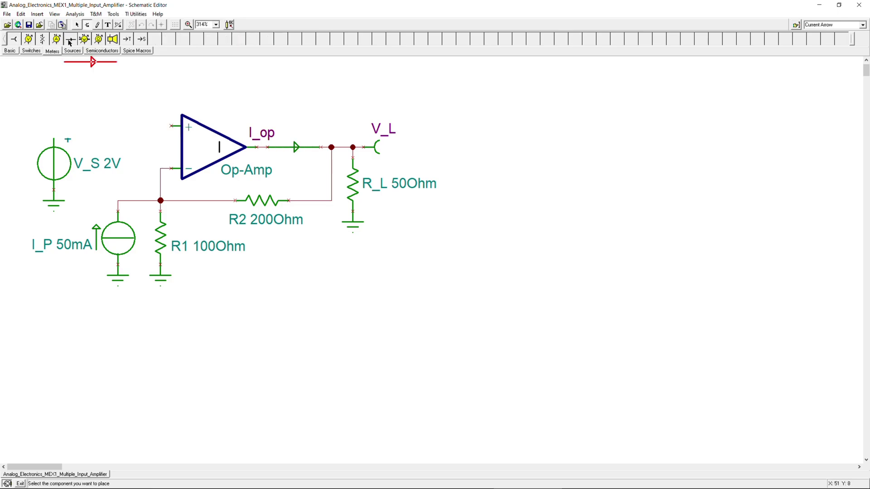
{"action": "left_click", "coordinate": [101, 90]}
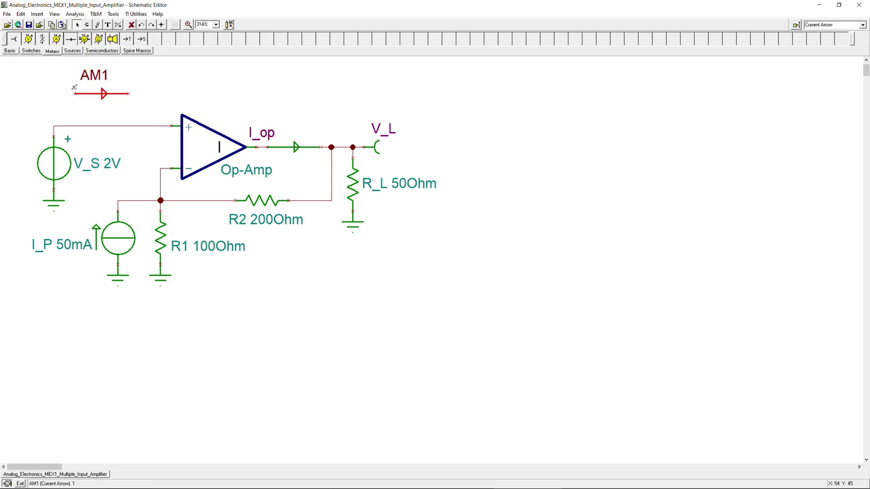
{"action": "double_click", "coordinate": [101, 89]}
{"action": "left_click", "coordinate": [465, 209]}
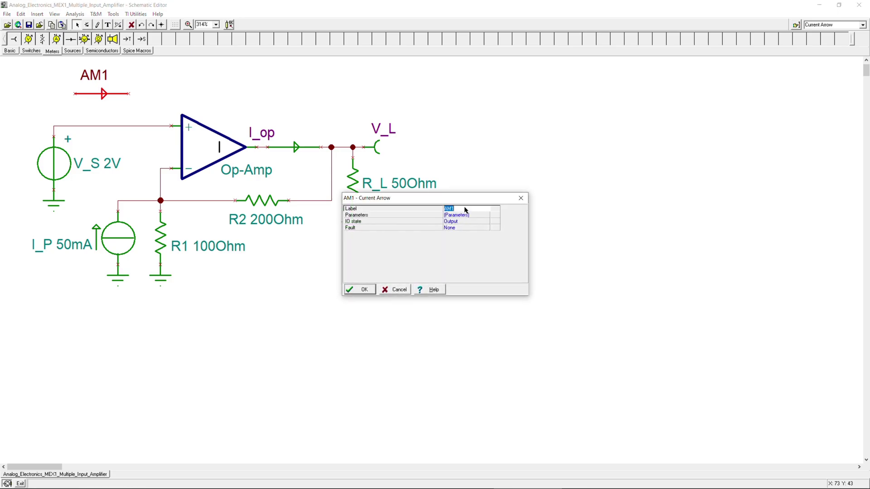
{"action": "left_click", "coordinate": [521, 198]}
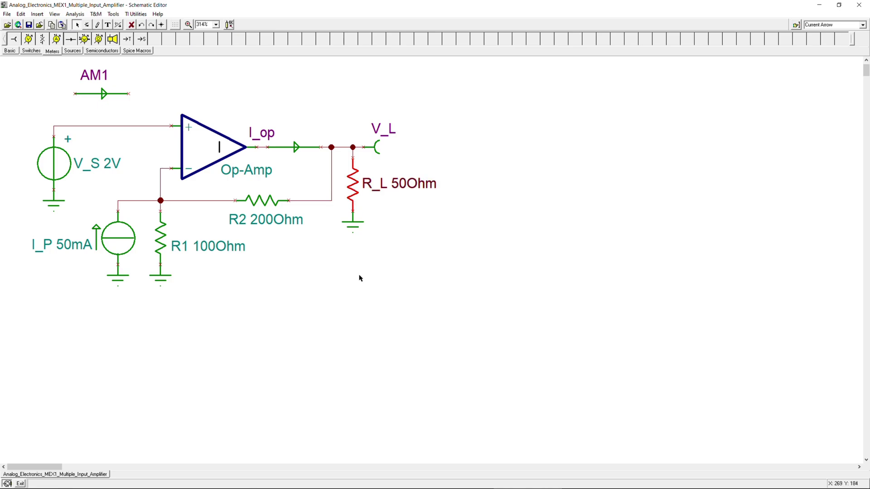
{"action": "left_click", "coordinate": [375, 153]}
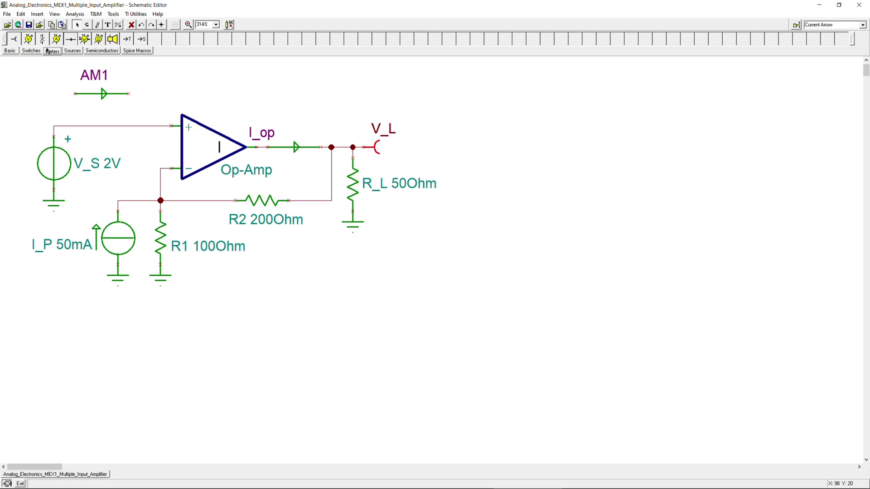
{"action": "left_click", "coordinate": [14, 39]}
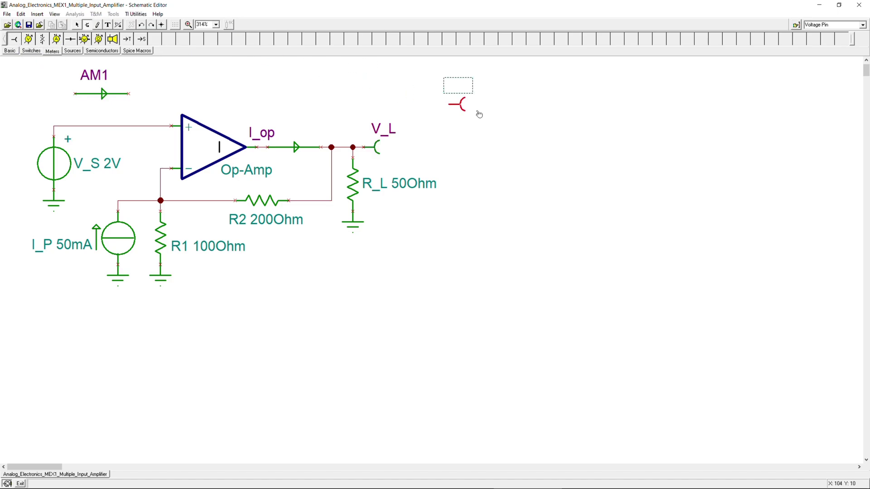
{"action": "left_click", "coordinate": [510, 124]}
{"action": "double_click", "coordinate": [487, 105]}
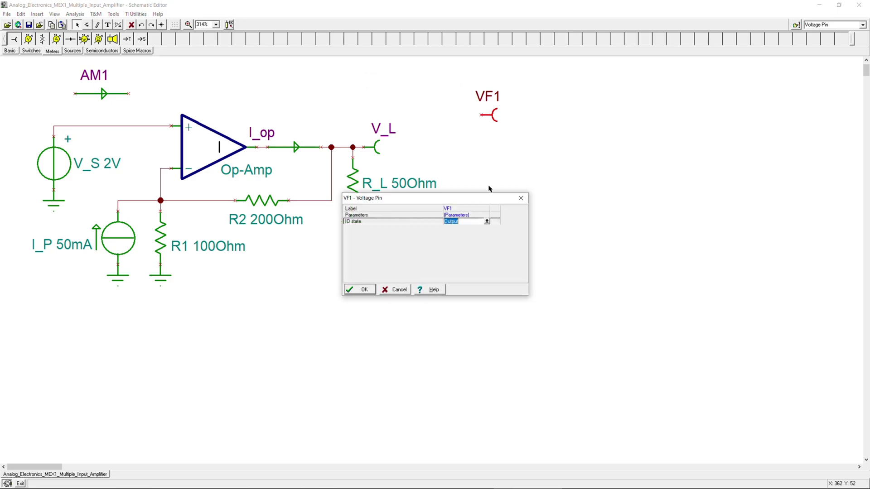
{"action": "left_click", "coordinate": [398, 209]}
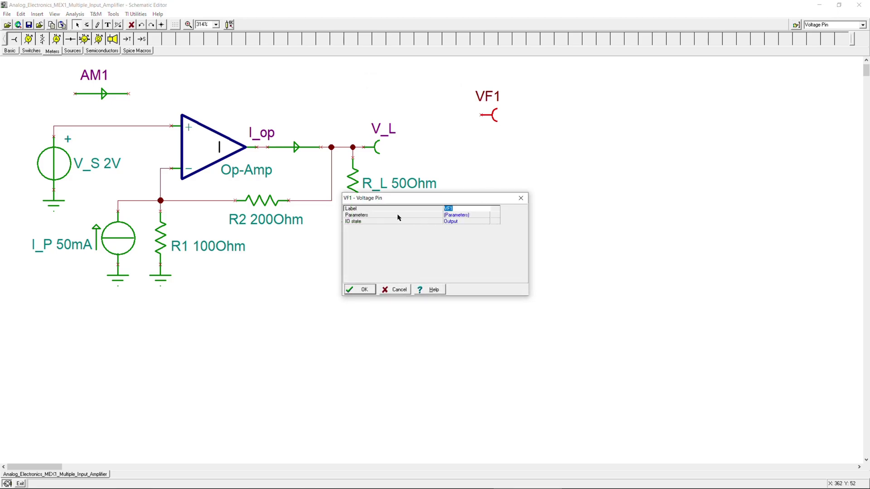
{"action": "left_click", "coordinate": [521, 198]}
{"action": "key", "text": "Delete"}
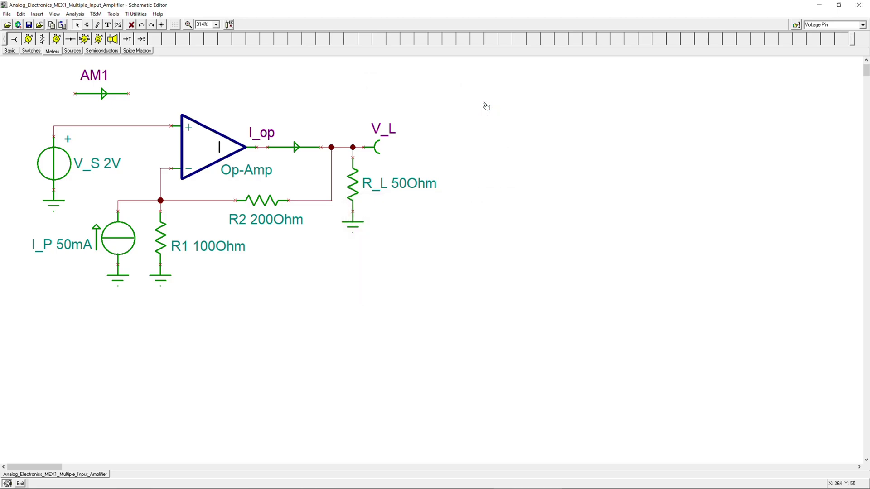
{"action": "left_click", "coordinate": [99, 97]}
{"action": "key", "text": "Delete"}
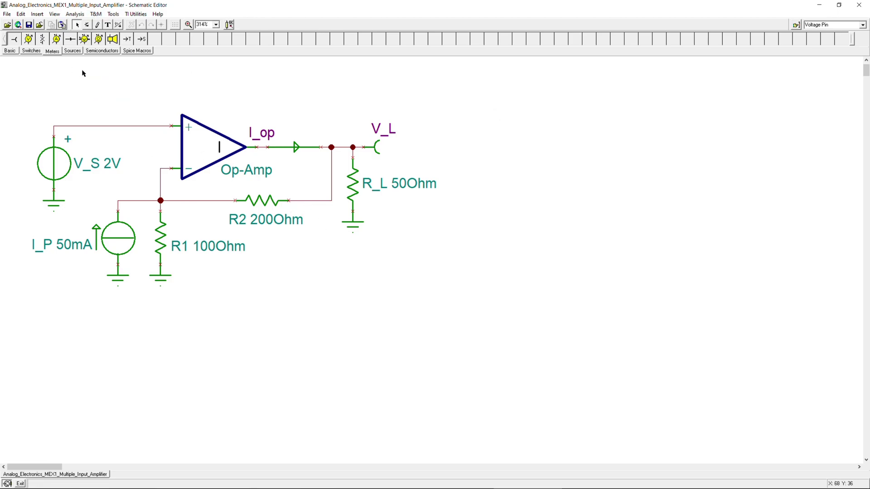
- Run Analysis > DC Analysis > Calculate nodal voltages, showing I_op -110mA and V_L -4V
{"action": "left_click", "coordinate": [76, 14]}
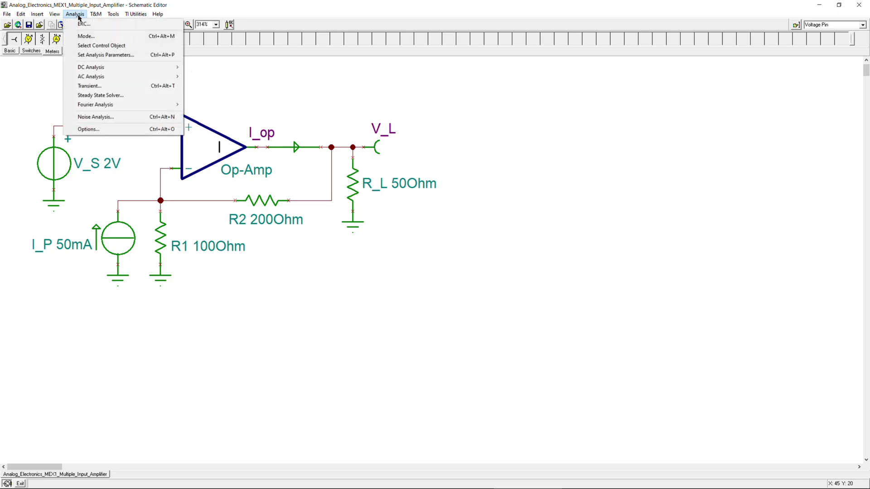
{"action": "mouse_move", "coordinate": [120, 67]}
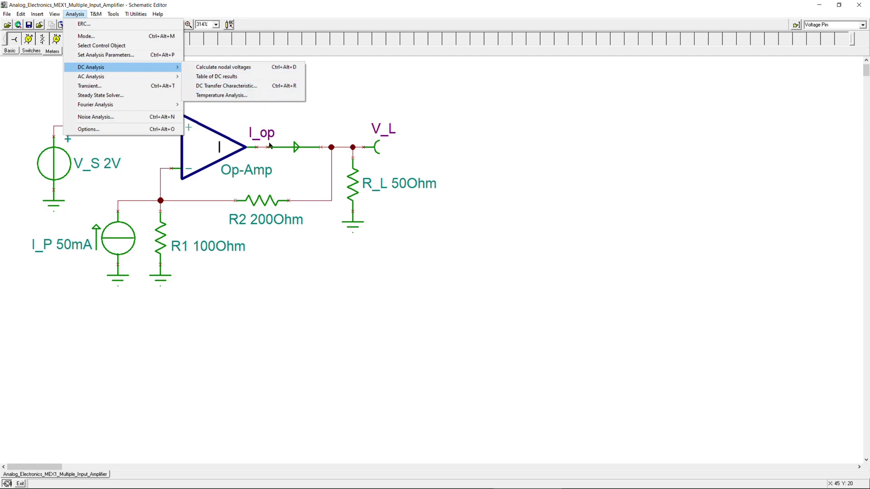
{"action": "left_click", "coordinate": [257, 69]}
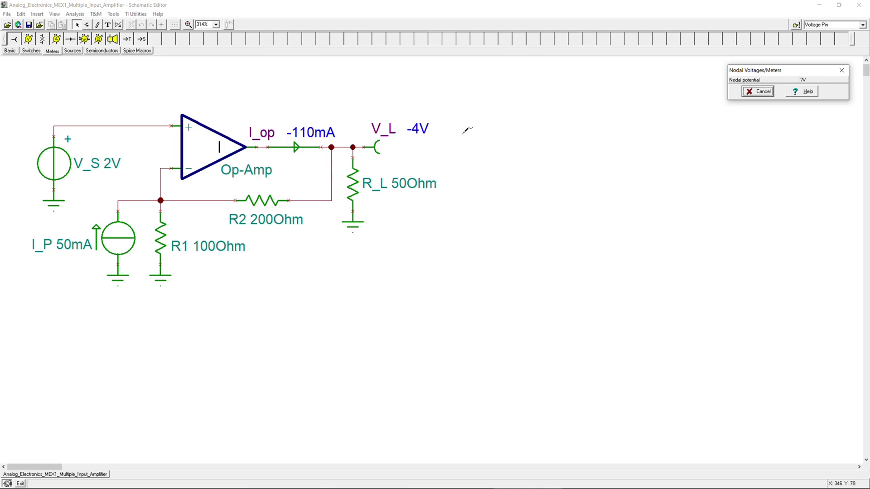
- Probe R_L, R2 and the op-amp's + input node to read their voltages and currents
{"action": "left_click_drag", "start_coordinate": [775, 72], "coordinate": [478, 82]}
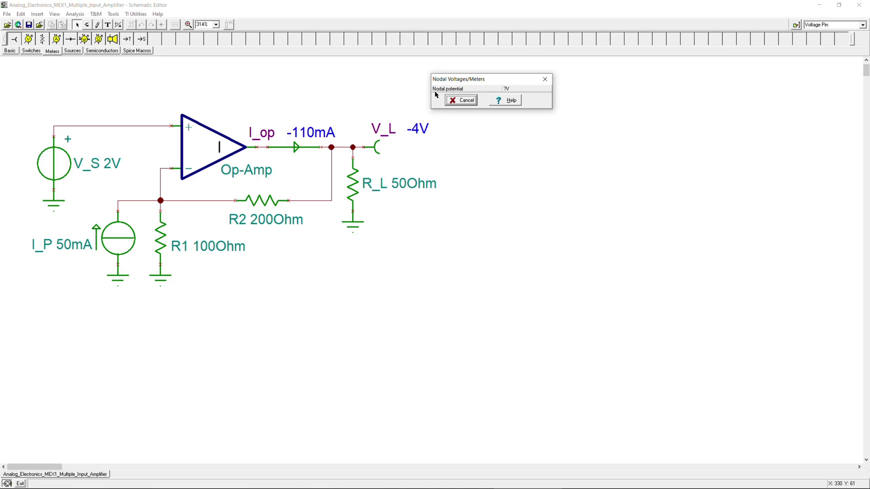
{"action": "left_click", "coordinate": [357, 182]}
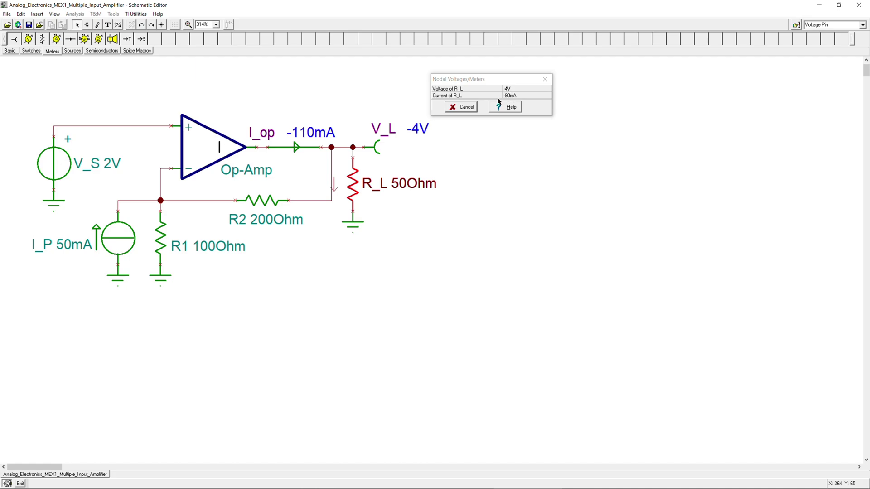
{"action": "left_click", "coordinate": [272, 196]}
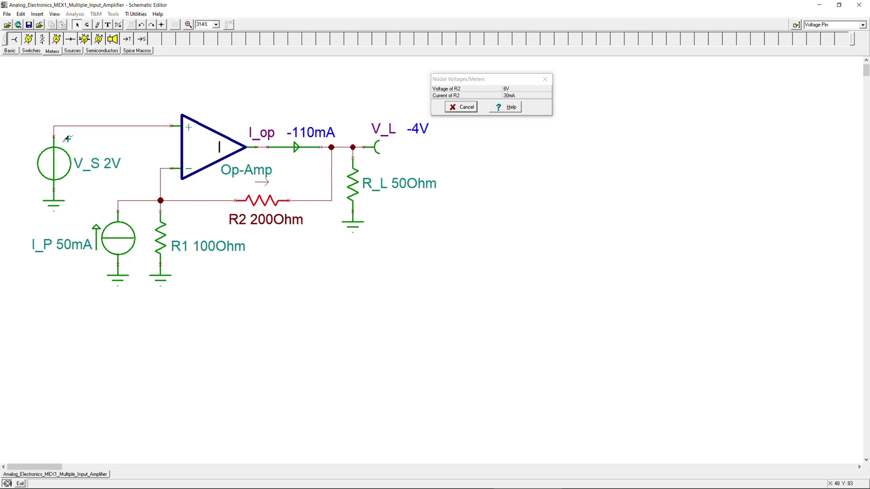
{"action": "left_click", "coordinate": [175, 121]}
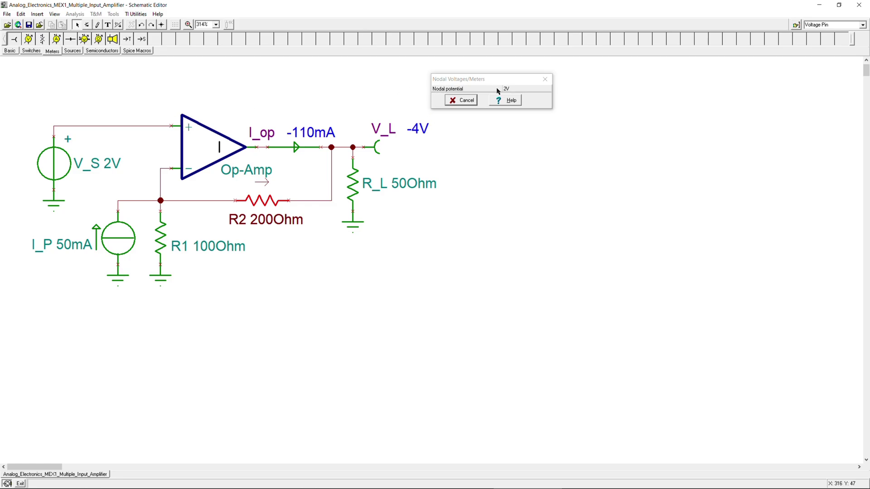
- Read R1's voltage and current, then cancel the Nodal Voltages/Meters dialog
{"action": "left_click_drag", "start_coordinate": [504, 84], "coordinate": [128, 83]}
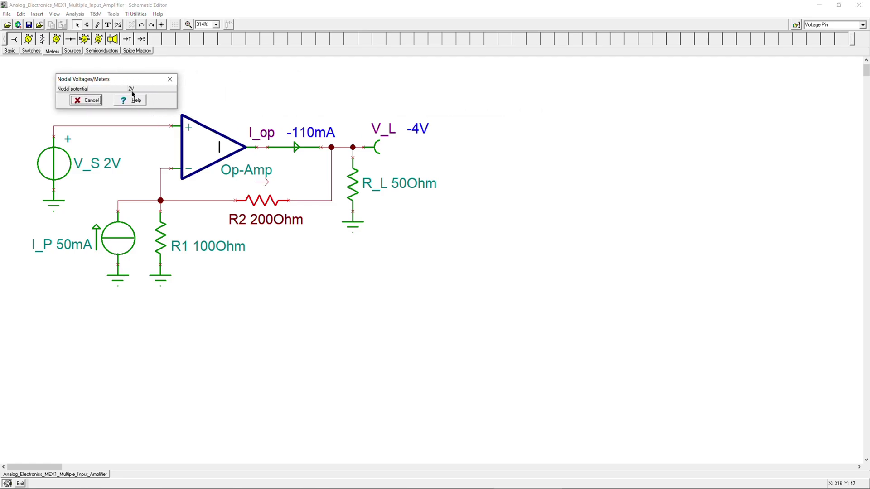
{"action": "left_click", "coordinate": [164, 198]}
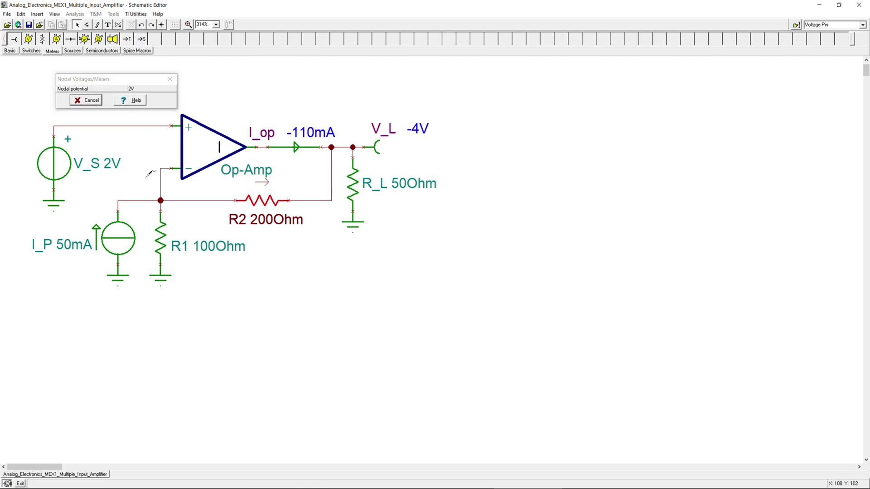
{"action": "left_click", "coordinate": [161, 224]}
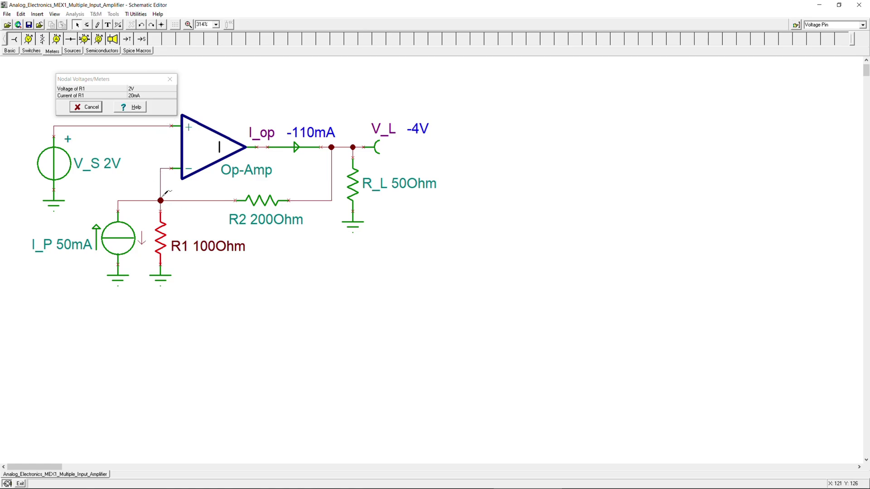
{"action": "left_click", "coordinate": [95, 111]}
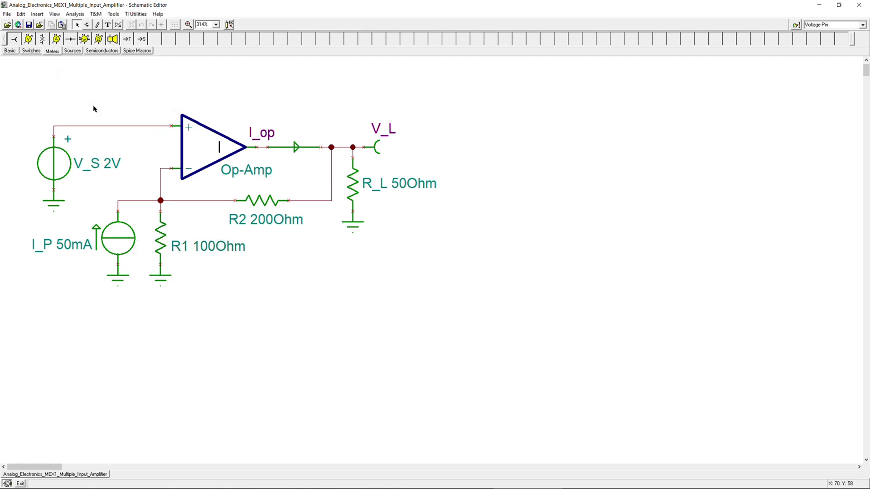
{"action": "left_click", "coordinate": [76, 14]}
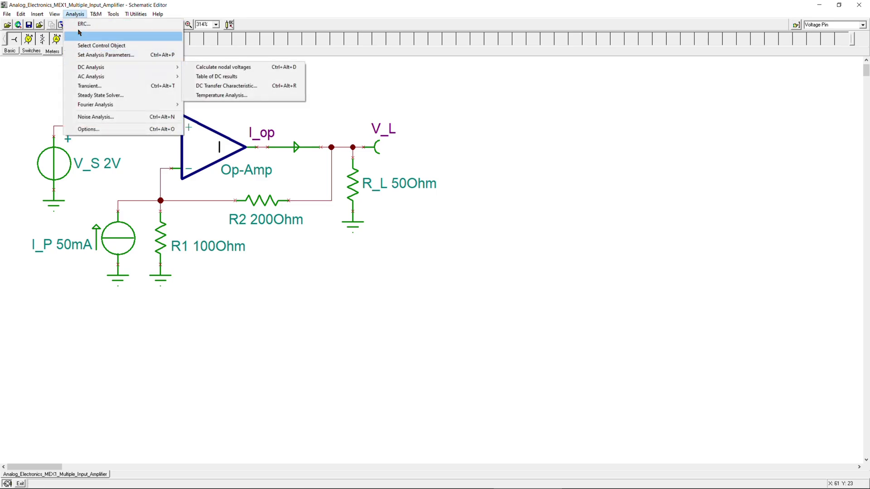
{"action": "mouse_move", "coordinate": [133, 67]}
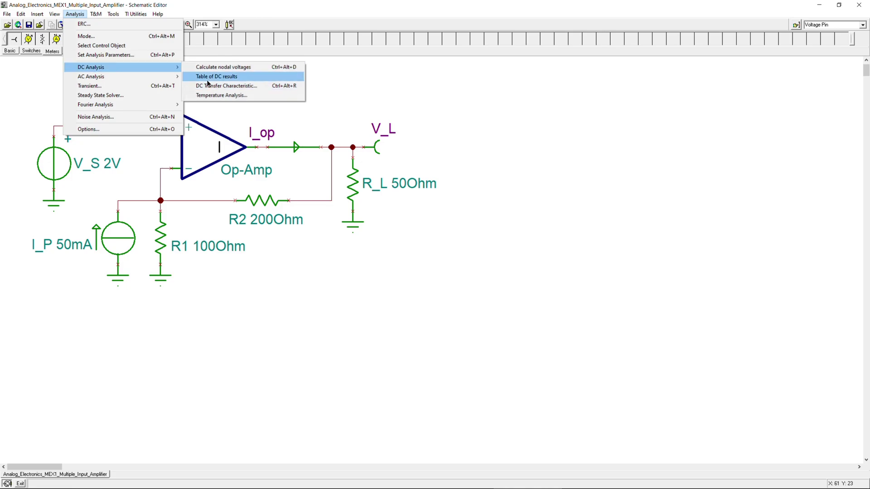
{"action": "left_click", "coordinate": [208, 81]}
{"action": "left_click_drag", "start_coordinate": [730, 25], "coordinate": [458, 108]}
{"action": "left_click_drag", "start_coordinate": [490, 208], "coordinate": [494, 291]}
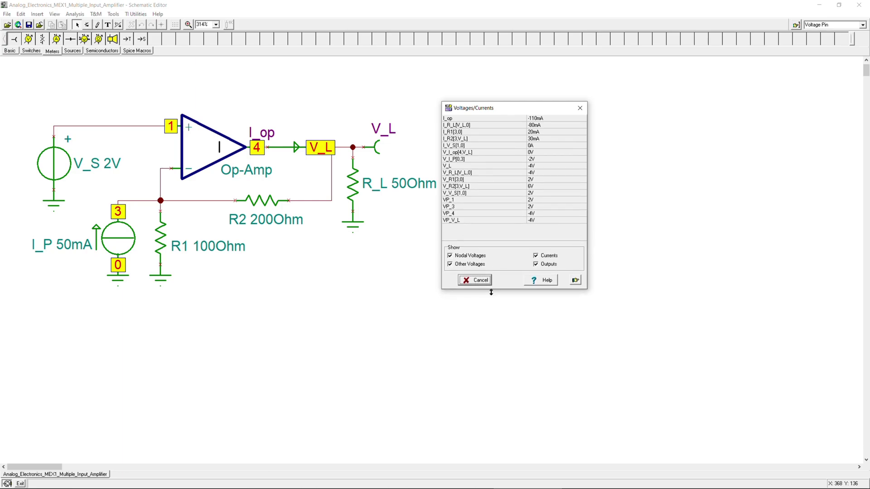
{"action": "left_click", "coordinate": [360, 173]}
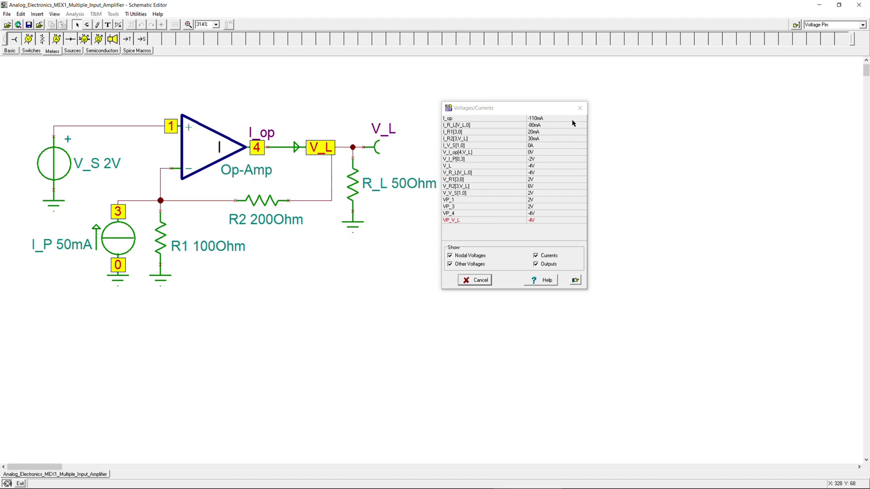
{"action": "left_click", "coordinate": [580, 109]}
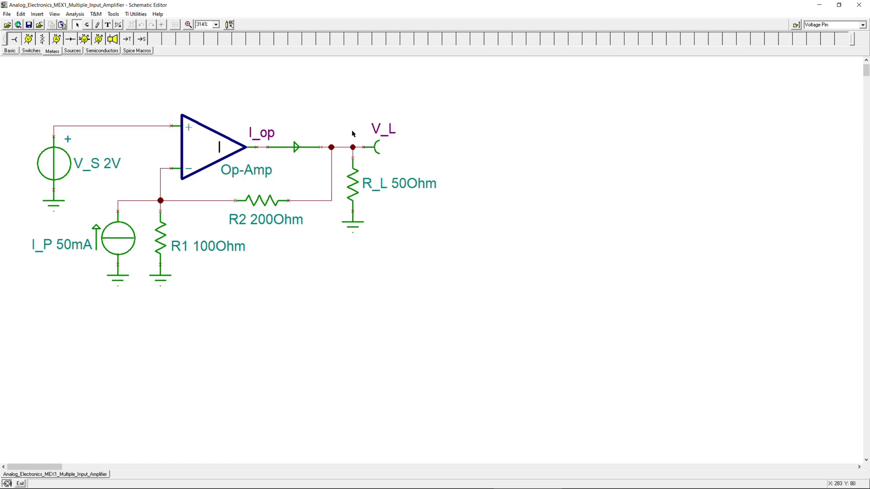
- Rerun Calculate nodal voltages and move the Nodal Voltages/Meters dialog beside the circuit
{"action": "left_click", "coordinate": [75, 14]}
{"action": "mouse_move", "coordinate": [117, 68]}
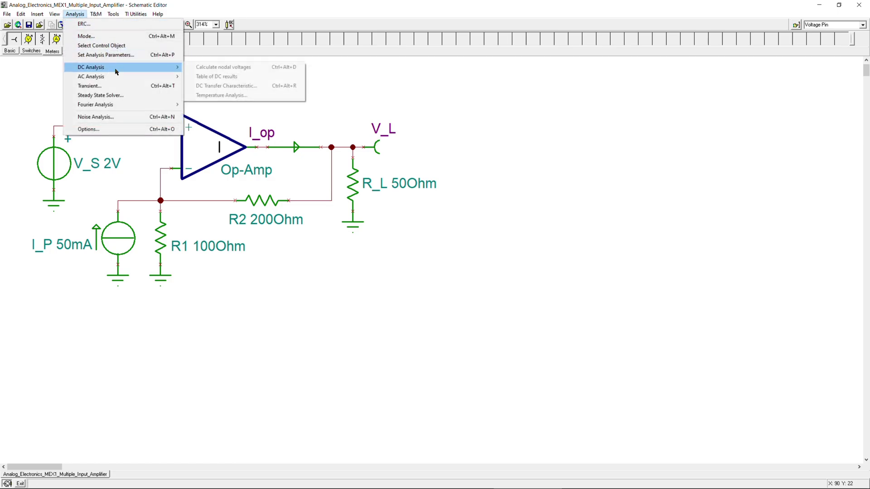
{"action": "left_click", "coordinate": [214, 68]}
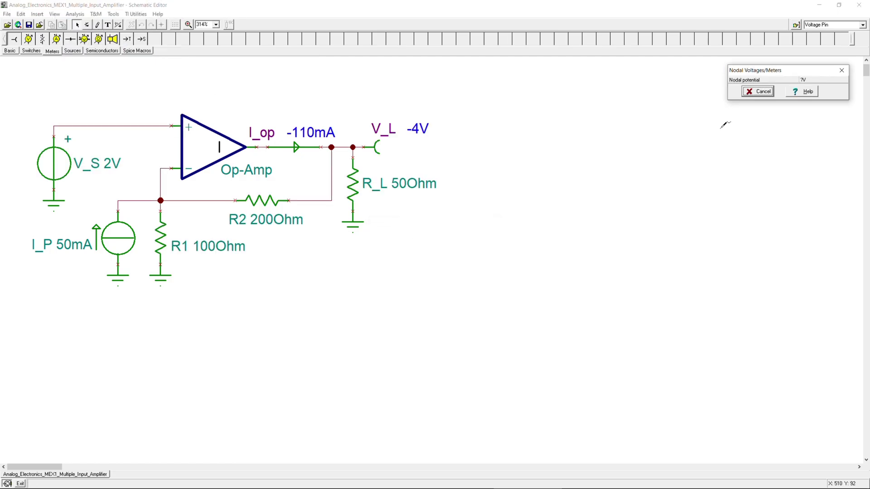
{"action": "left_click_drag", "start_coordinate": [739, 77], "coordinate": [466, 106]}
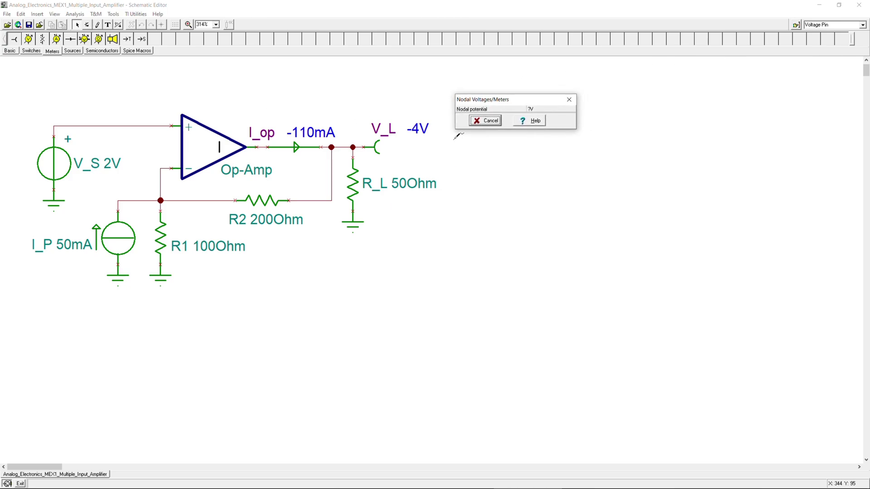